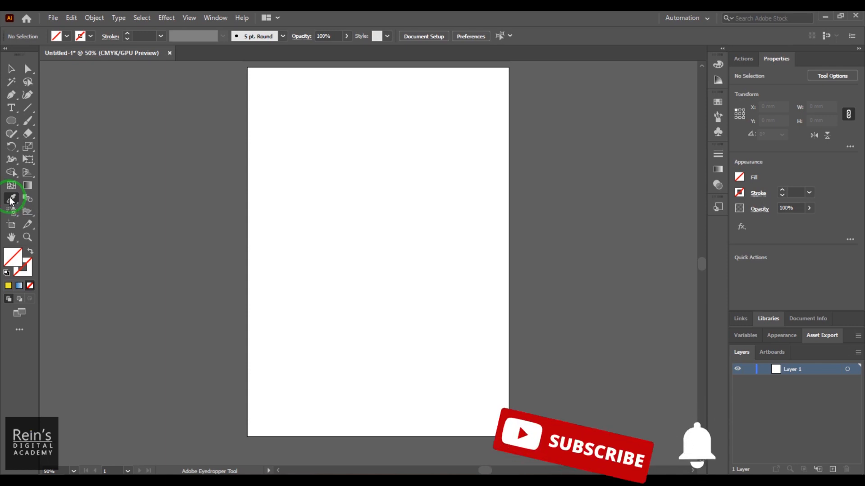
Draw a circle about 92 by 89 mm near the top of the artboard and fill it orange
{"action": "left_click", "coordinate": [14, 119]}
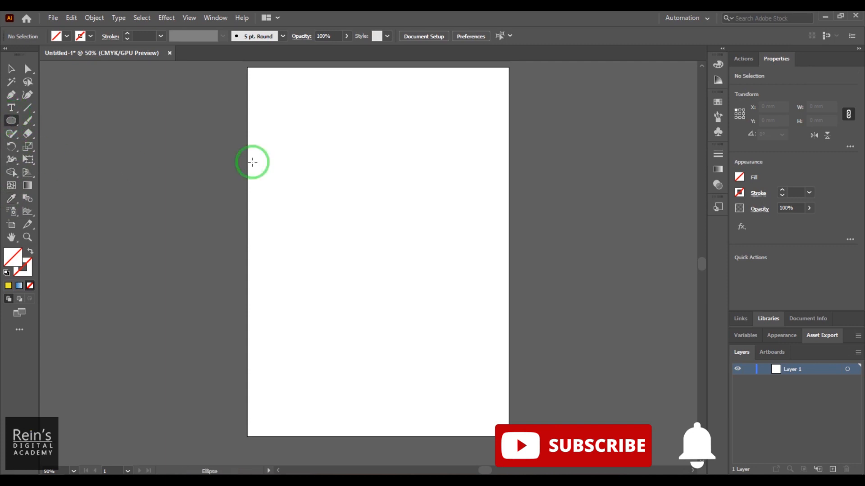
{"action": "left_click_drag", "start_coordinate": [287, 101], "coordinate": [401, 211]}
{"action": "left_click", "coordinate": [90, 36]}
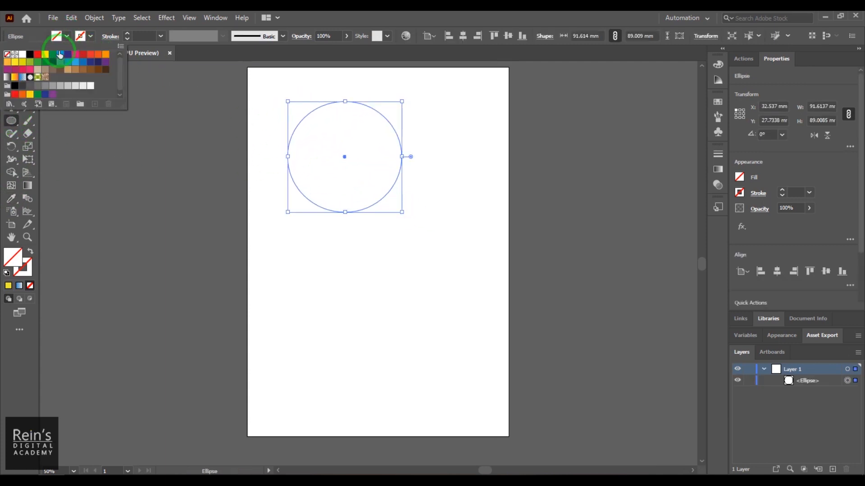
{"action": "left_click", "coordinate": [99, 55]}
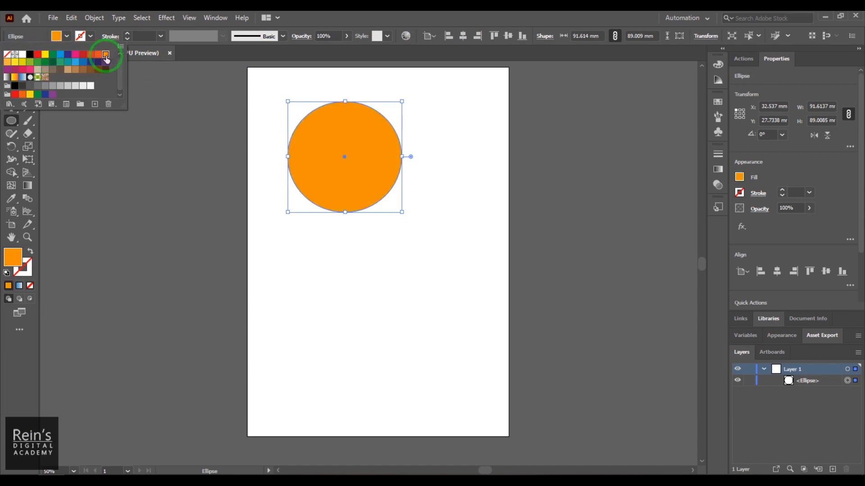
Give the circle a dark blue stroke and set the stroke weight to 14 pt
{"action": "left_click", "coordinate": [91, 37]}
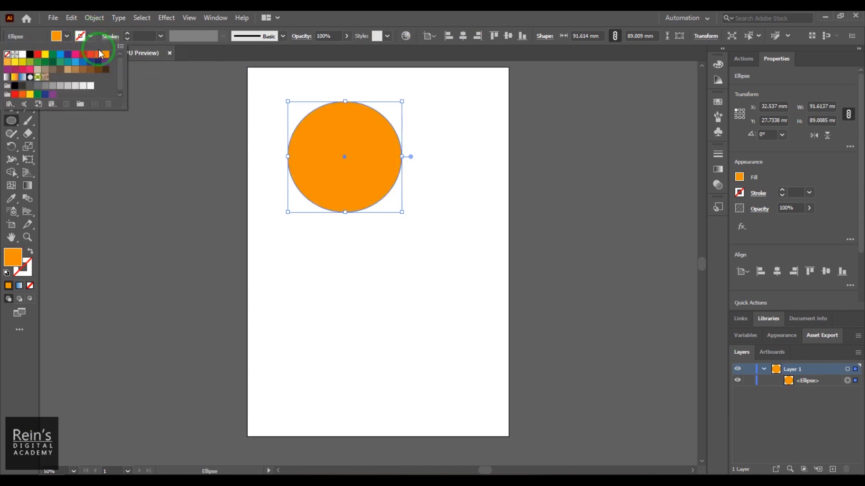
{"action": "left_click", "coordinate": [91, 65]}
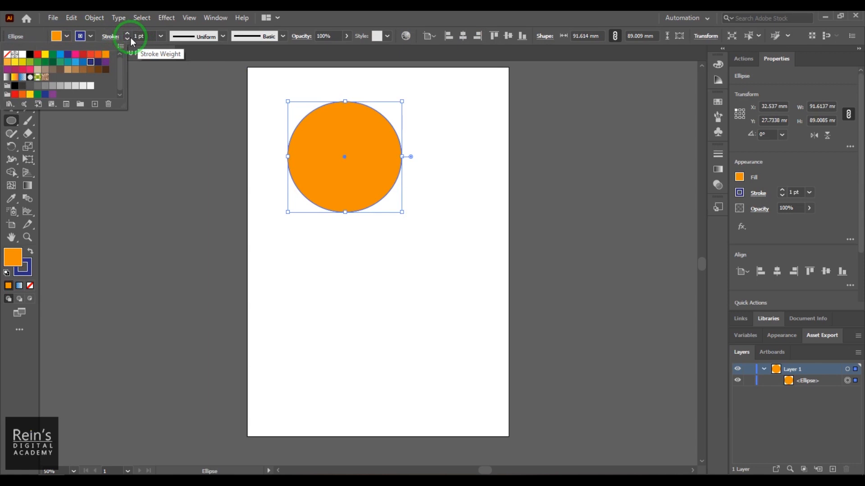
{"action": "left_click", "coordinate": [135, 36]}
{"action": "key", "text": "Up"}
{"action": "key", "text": "Up"}
{"action": "key", "text": "Up"}
{"action": "key", "text": "Up"}
{"action": "key", "text": "Up"}
{"action": "key", "text": "Up"}
{"action": "key", "text": "Up"}
{"action": "key", "text": "Up"}
{"action": "key", "text": "Up"}
{"action": "key", "text": "Up"}
{"action": "key", "text": "Up"}
{"action": "key", "text": "Up"}
{"action": "key", "text": "Up"}
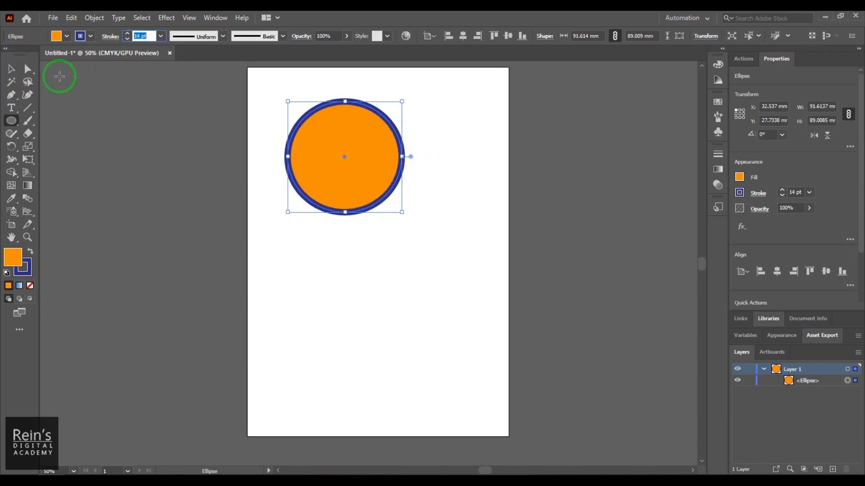
Deselect the circle and set the default fill to white with no stroke
{"action": "left_click", "coordinate": [11, 69]}
{"action": "left_click", "coordinate": [423, 182]}
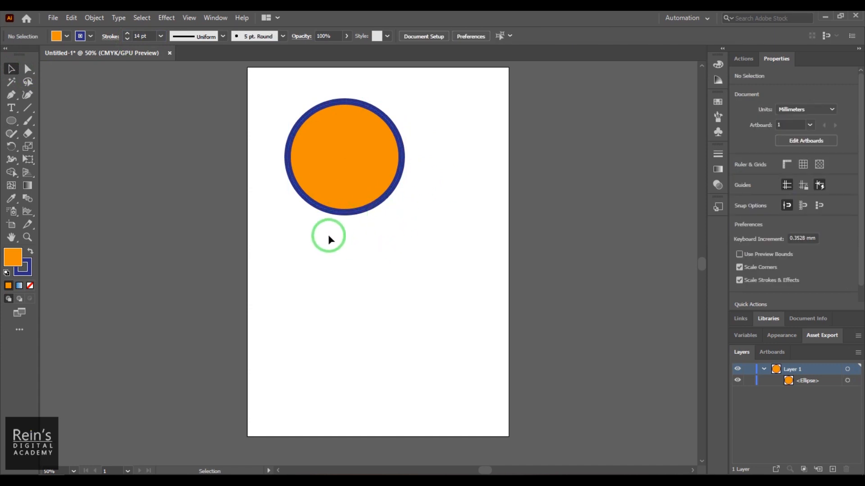
{"action": "left_click", "coordinate": [11, 121]}
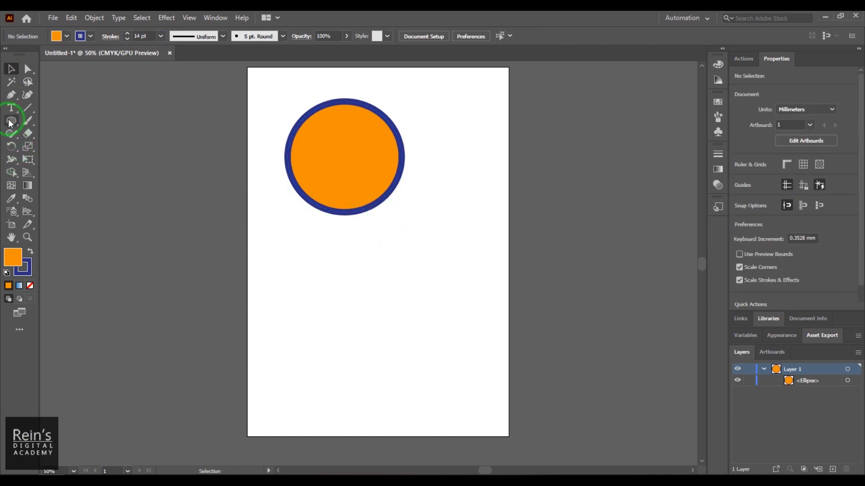
{"action": "left_click", "coordinate": [67, 36]}
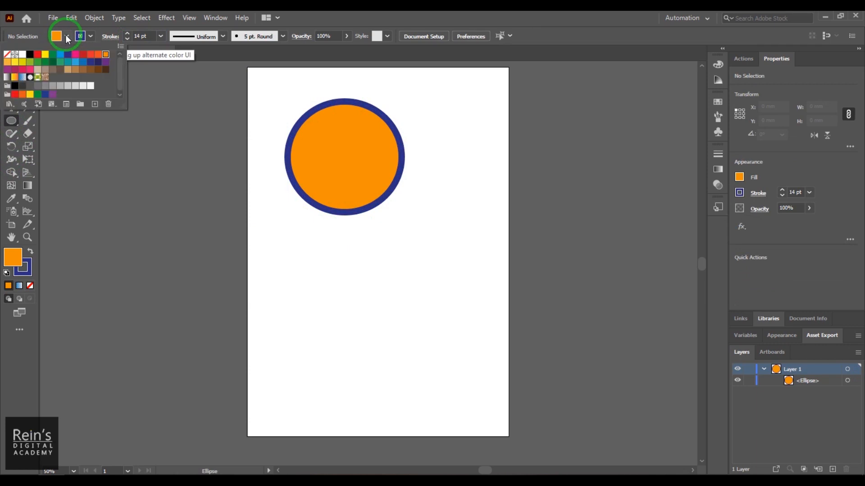
{"action": "left_click", "coordinate": [7, 54]}
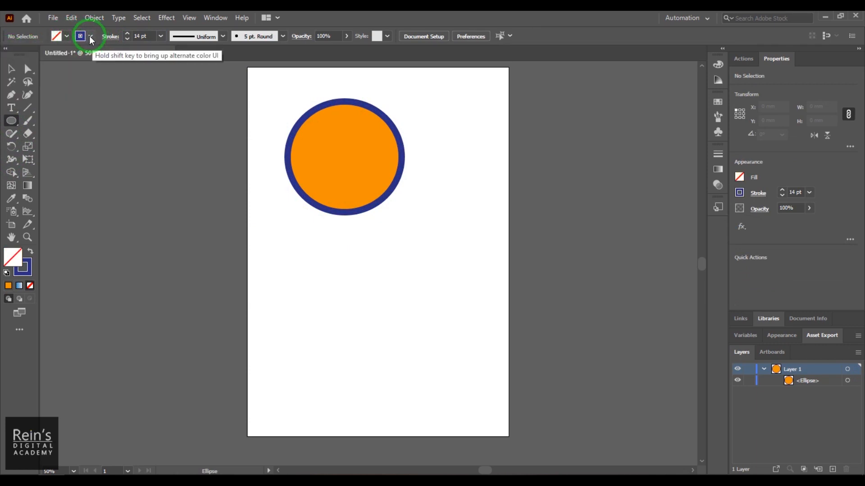
{"action": "left_click", "coordinate": [90, 36]}
{"action": "left_click", "coordinate": [7, 54]}
{"action": "left_click", "coordinate": [67, 36]}
{"action": "left_click", "coordinate": [67, 36]}
{"action": "left_click", "coordinate": [22, 54]}
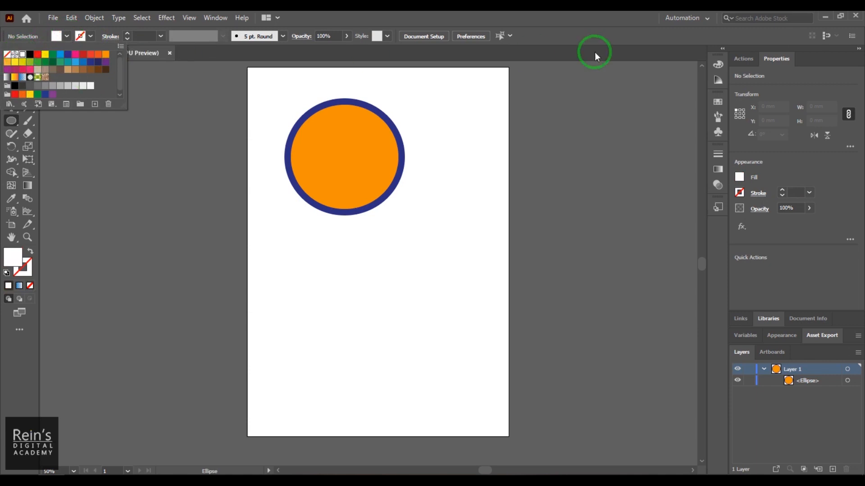
{"action": "left_click", "coordinate": [544, 19]}
Draw a star about 140 by 133 mm below the circle with the Star tool
{"action": "left_click_drag", "start_coordinate": [11, 120], "coordinate": [77, 170]}
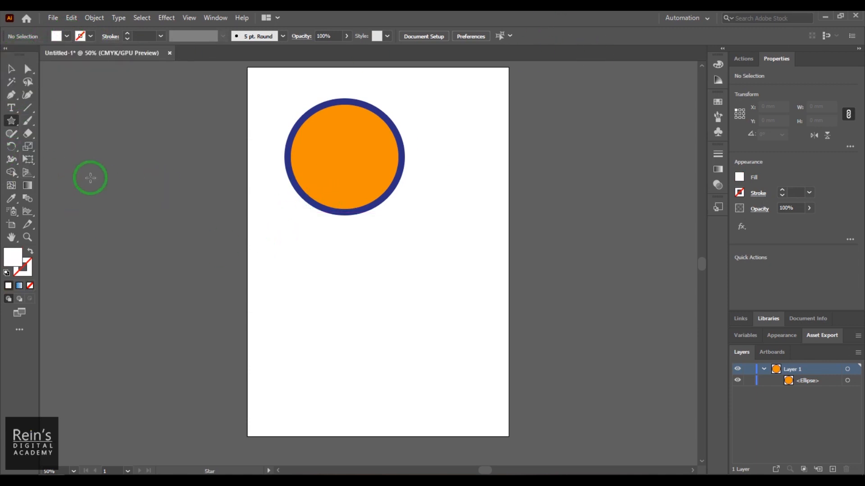
{"action": "left_click_drag", "start_coordinate": [356, 266], "coordinate": [420, 336]}
Select the star and copy the circle's orange fill and blue 14 pt stroke onto it with the Eyedropper
{"action": "left_click", "coordinate": [11, 68]}
{"action": "left_click_drag", "start_coordinate": [342, 273], "coordinate": [406, 317]}
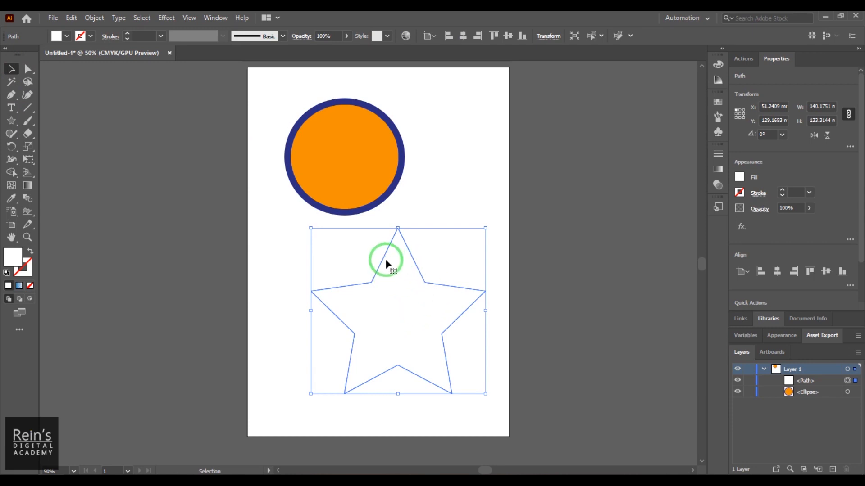
{"action": "left_click", "coordinate": [14, 202]}
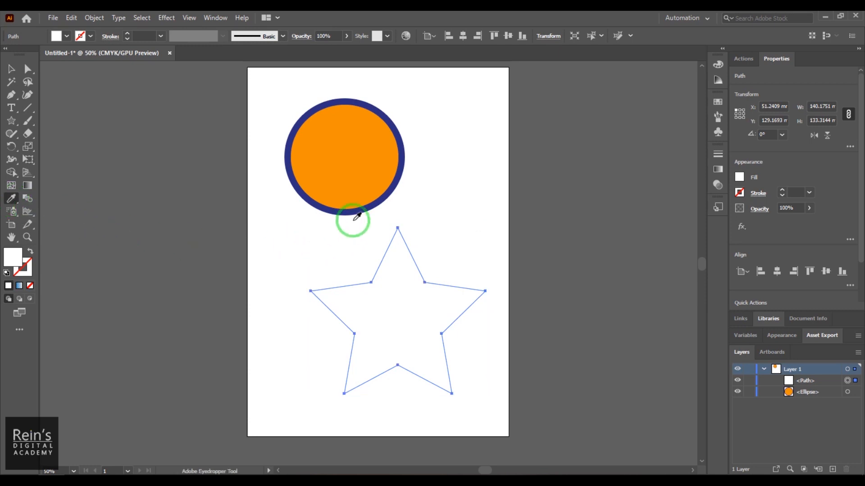
{"action": "left_click", "coordinate": [360, 153]}
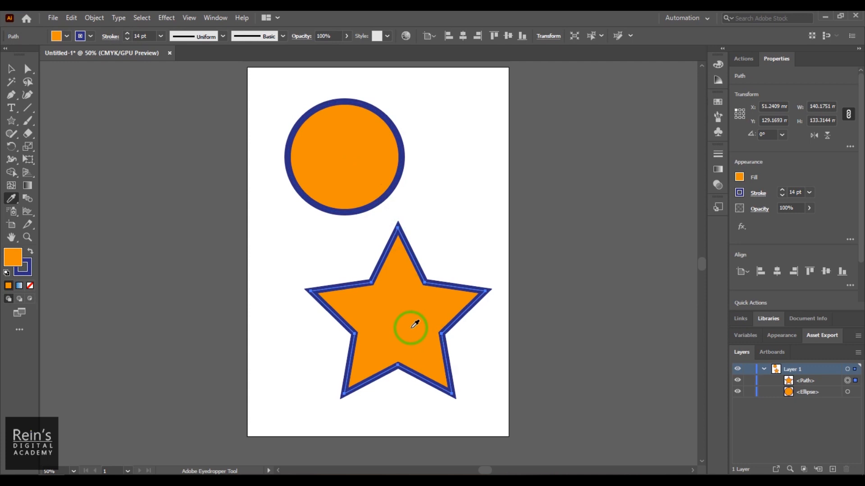
Fill the circle with the green and yellow foliage pattern swatch
{"action": "left_click", "coordinate": [12, 68]}
{"action": "left_click", "coordinate": [317, 148]}
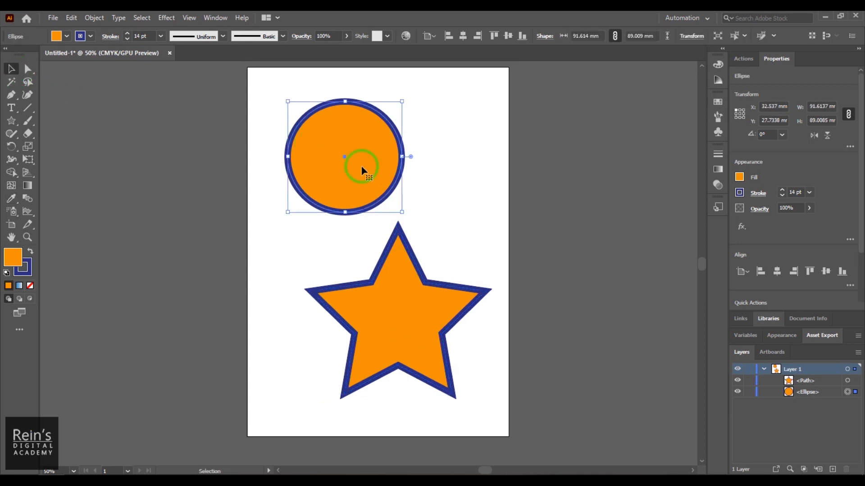
{"action": "left_click", "coordinate": [718, 102]}
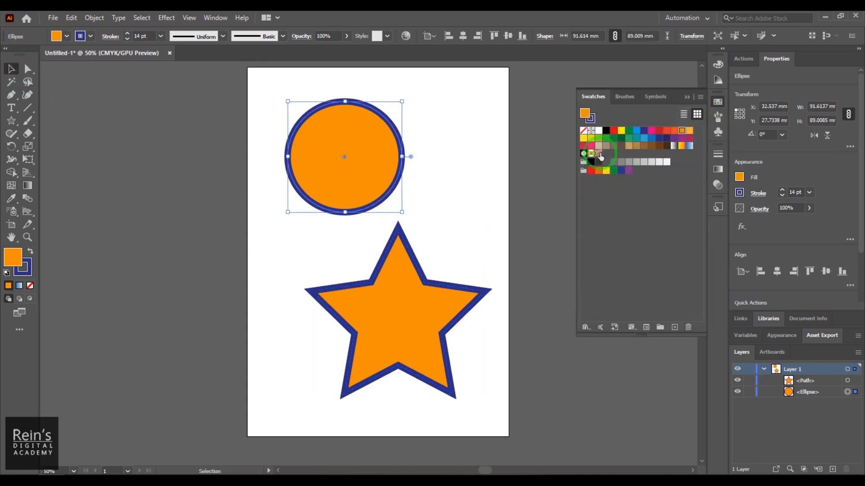
{"action": "left_click", "coordinate": [599, 153]}
{"action": "left_click", "coordinate": [521, 213]}
Try sampling the circle's pattern onto the star with the Eyedropper, close the swatches panel, and undo it
{"action": "left_click", "coordinate": [421, 313]}
{"action": "left_click", "coordinate": [10, 202]}
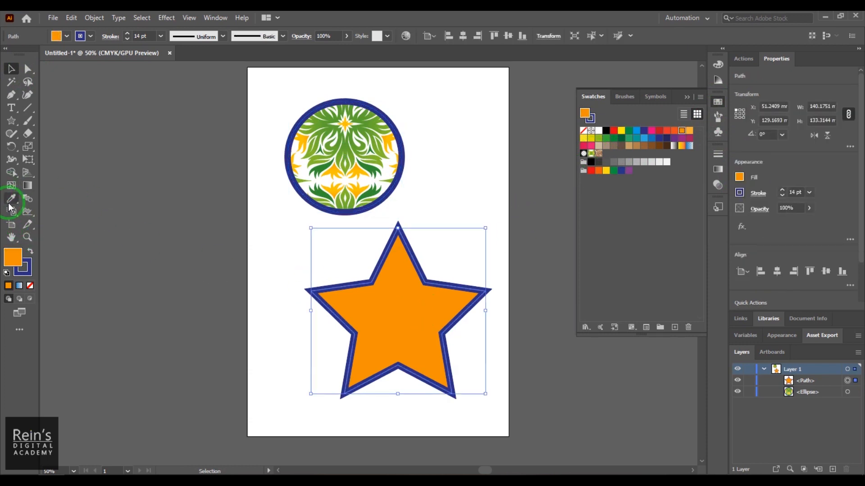
{"action": "left_click", "coordinate": [375, 163]}
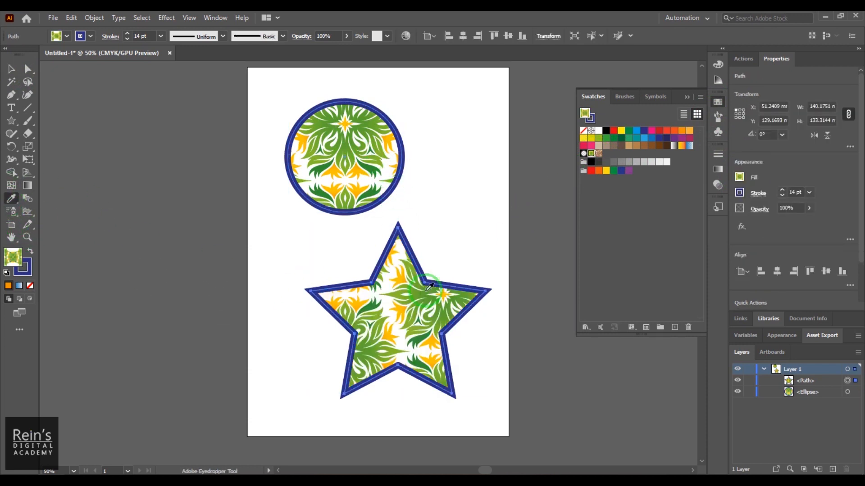
{"action": "left_click", "coordinate": [686, 97]}
{"action": "key", "text": "ctrl+z"}
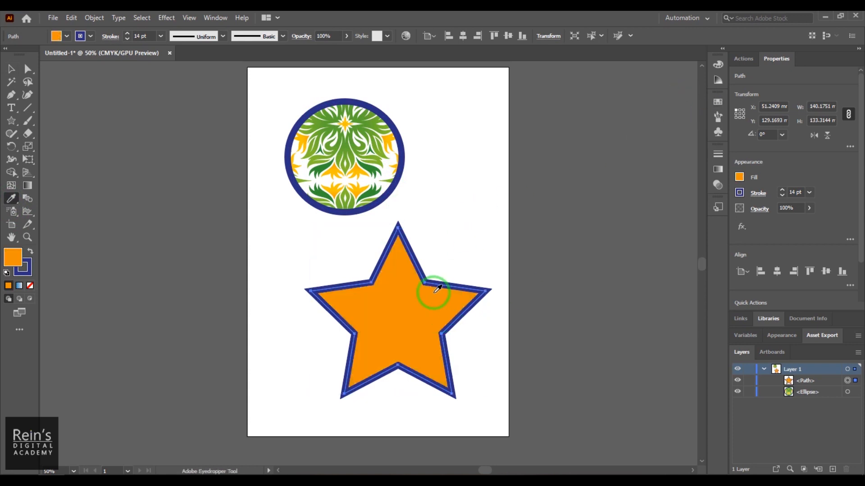
Sample several spots inside the circle's pattern with the Eyedropper to refill the star
{"action": "left_click", "coordinate": [391, 165]}
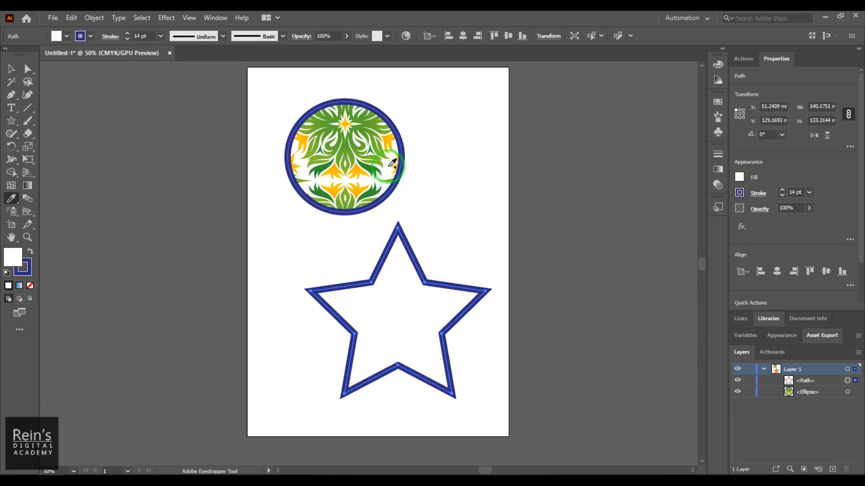
{"action": "left_click", "coordinate": [372, 133]}
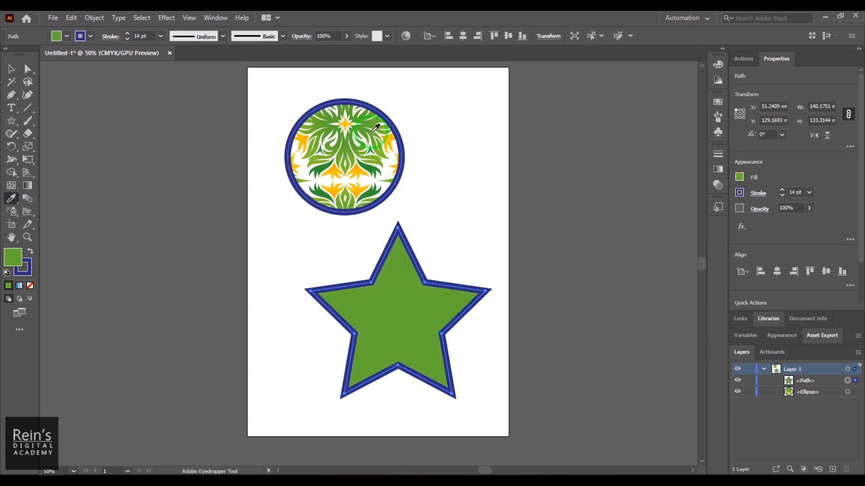
{"action": "left_click", "coordinate": [392, 140]}
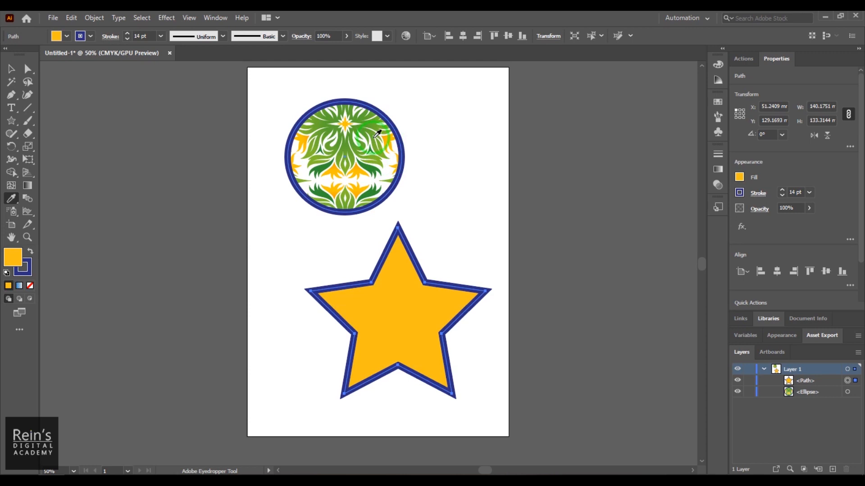
{"action": "left_click", "coordinate": [406, 145]}
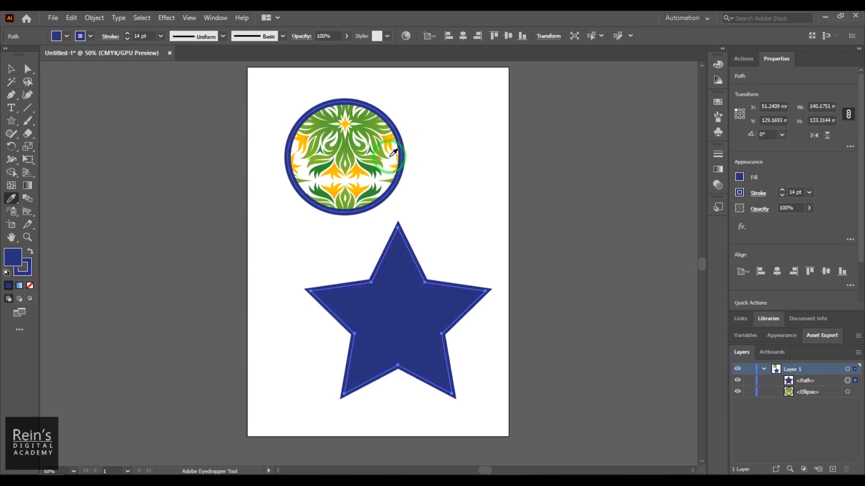
{"action": "left_click", "coordinate": [389, 161]}
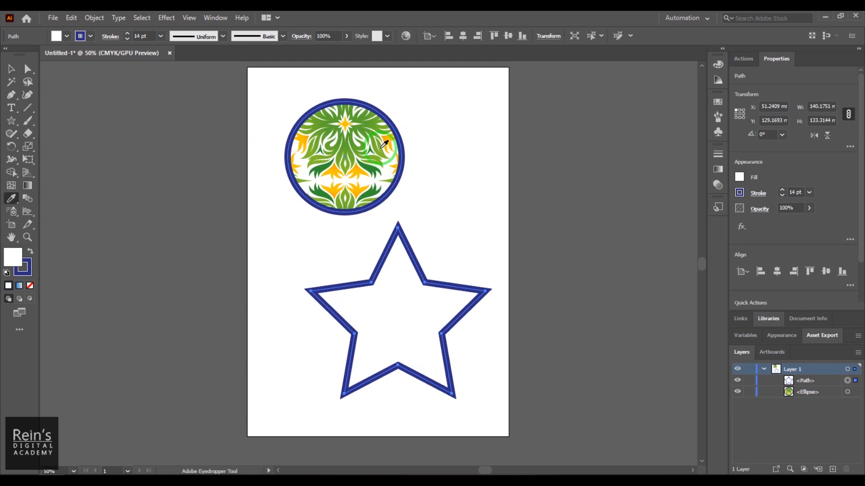
{"action": "left_click", "coordinate": [386, 143]}
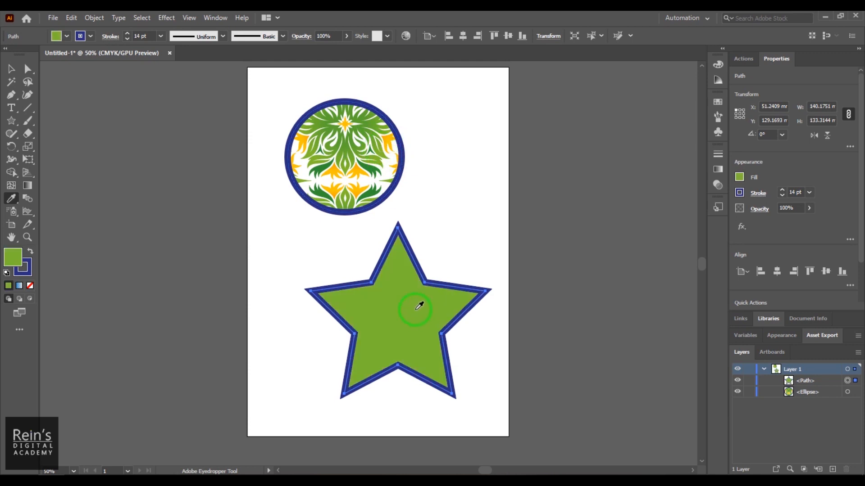
{"action": "left_click", "coordinate": [367, 133]}
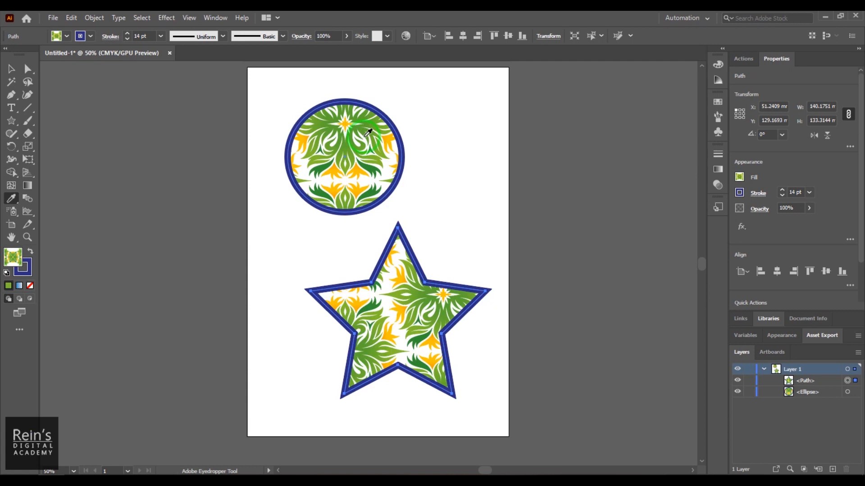
{"action": "left_click", "coordinate": [389, 162]}
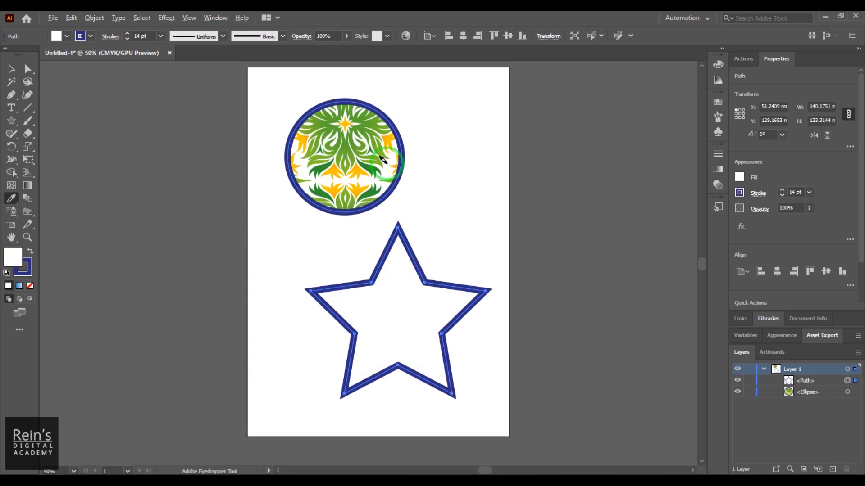
Try applying the star's appearance to the circle with the Eyedropper, undoing each attempt
{"action": "left_click", "coordinate": [362, 137], "text": "alt"}
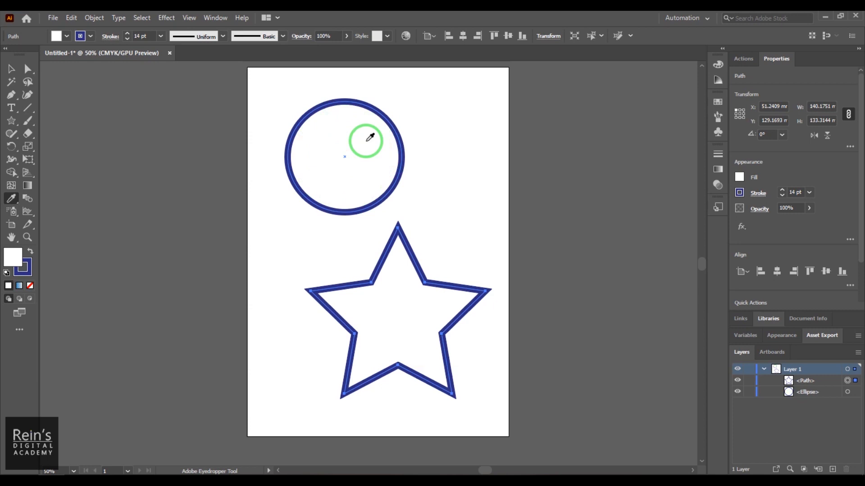
{"action": "key", "text": "ctrl+z"}
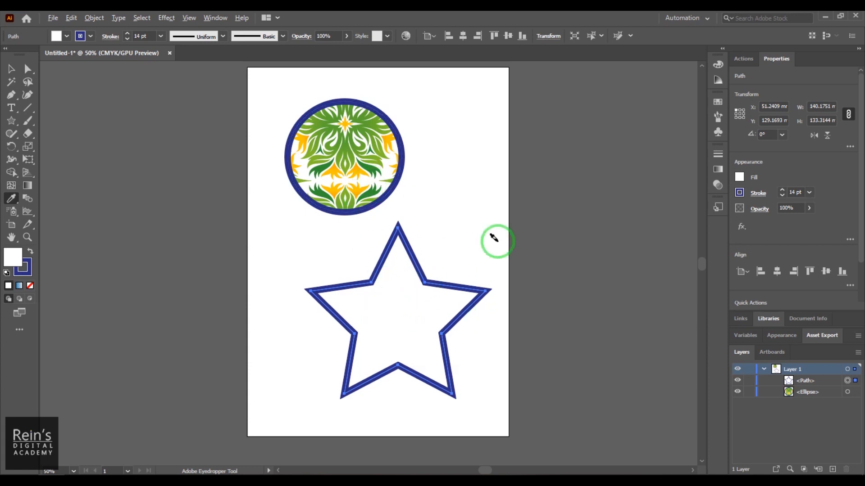
{"action": "left_click", "coordinate": [343, 153], "text": "alt"}
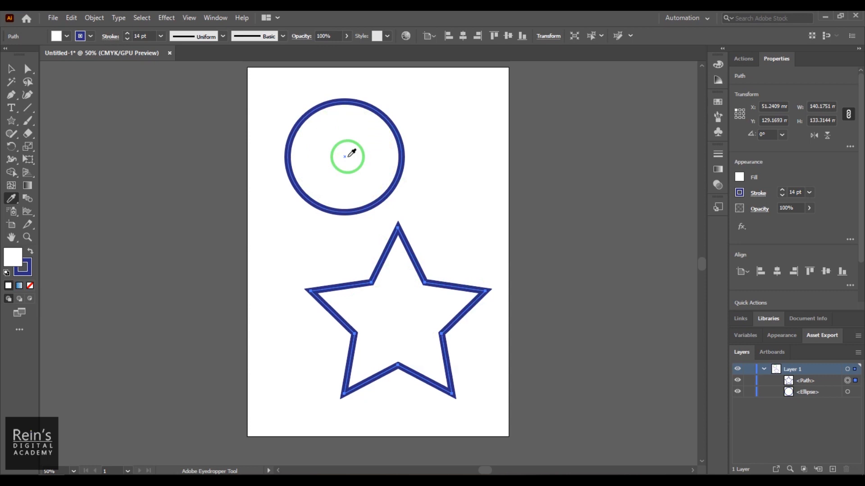
{"action": "key", "text": "ctrl+z"}
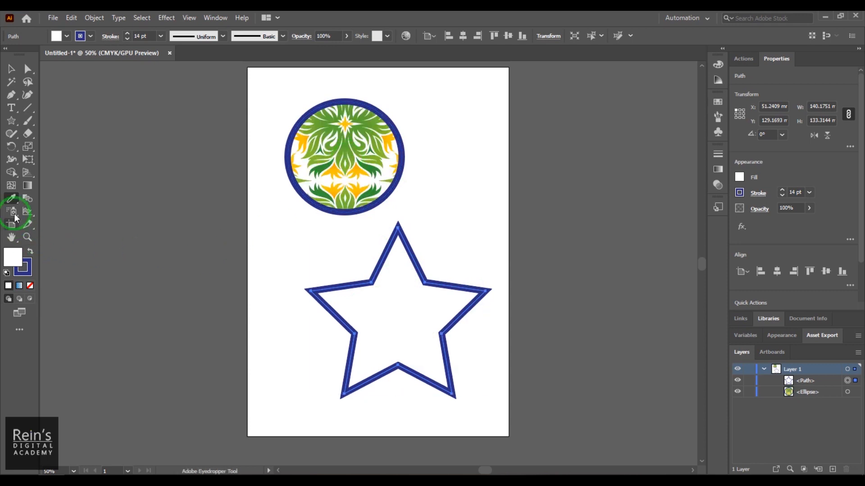
Open the Eyedropper Options dialog, move it aside, and close it with OK
{"action": "double_click", "coordinate": [12, 198]}
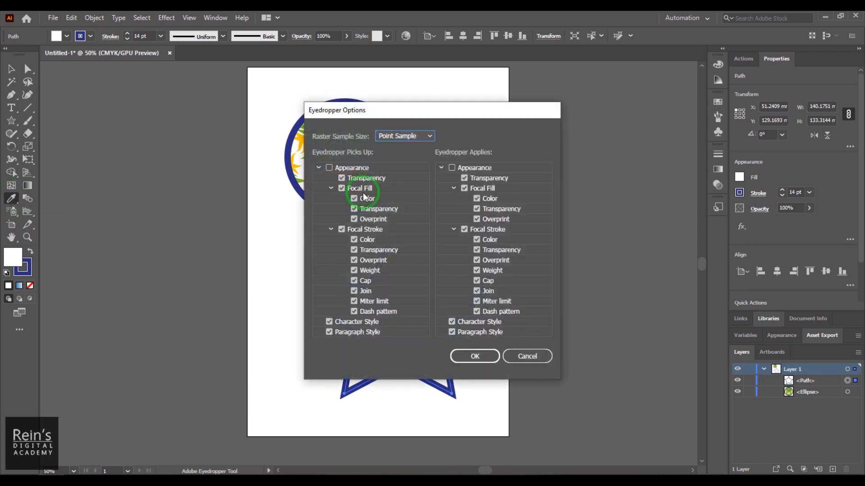
{"action": "left_click_drag", "start_coordinate": [443, 117], "coordinate": [607, 89]}
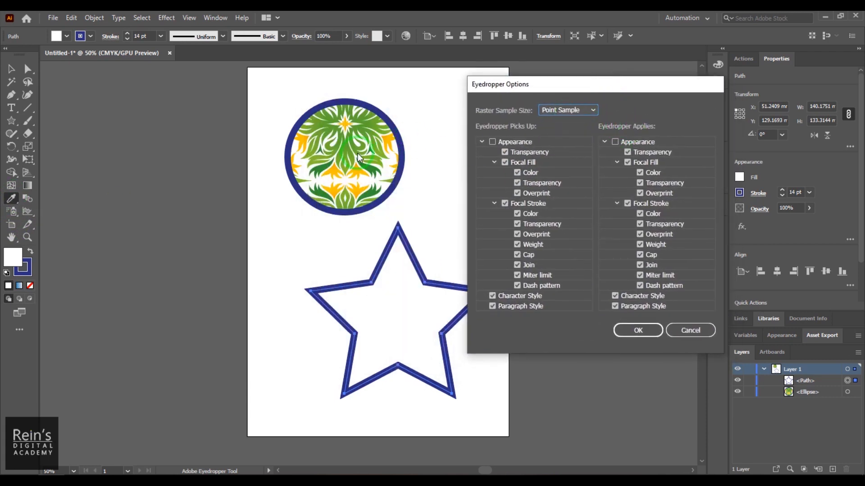
{"action": "left_click", "coordinate": [637, 330]}
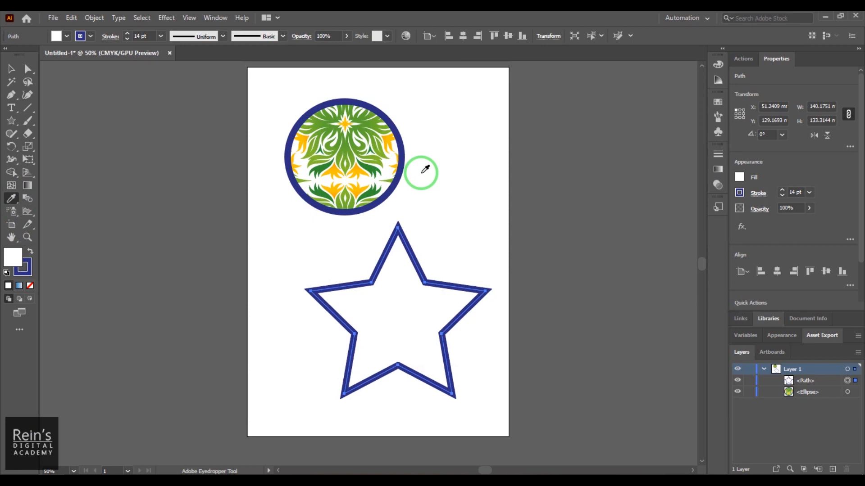
Open the Eyedropper Options, try the 3 x 3 Average and 5 x 5 Average raster sample sizes, and inspect the Focal Fill options
{"action": "double_click", "coordinate": [12, 199]}
{"action": "left_click", "coordinate": [566, 110]}
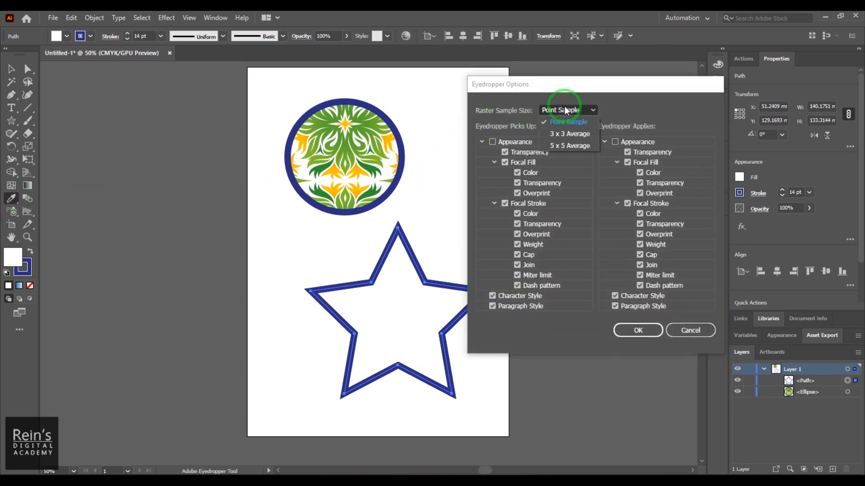
{"action": "left_click", "coordinate": [572, 134]}
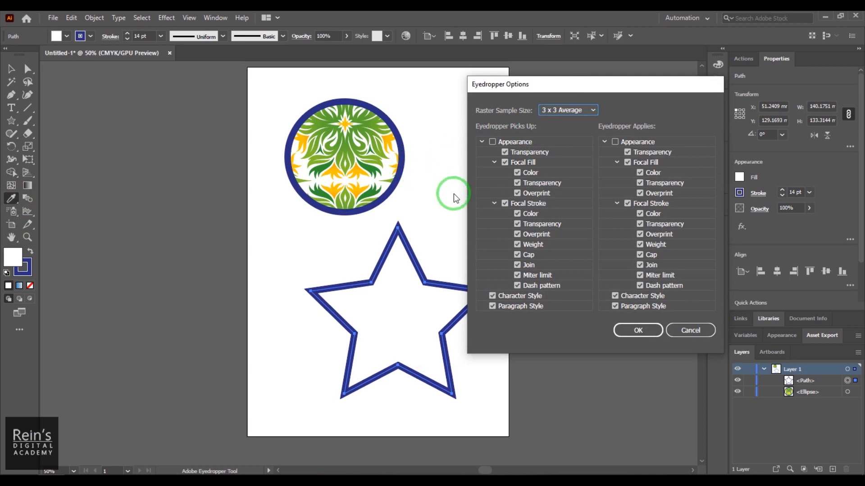
{"action": "left_click", "coordinate": [581, 111]}
{"action": "left_click", "coordinate": [581, 145]}
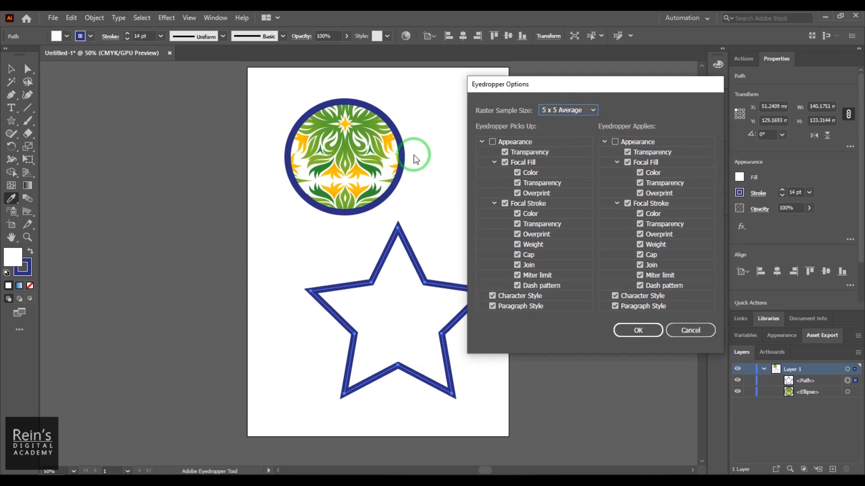
{"action": "left_click_drag", "start_coordinate": [576, 88], "coordinate": [608, 77]}
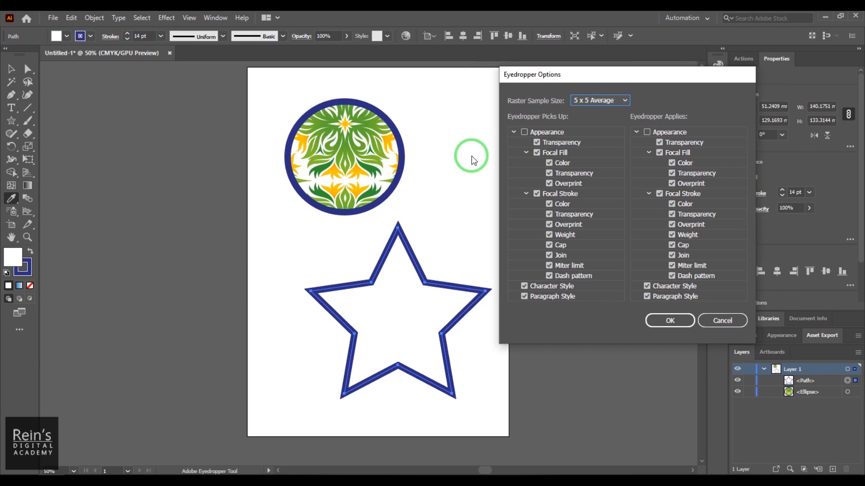
{"action": "left_click", "coordinate": [538, 143]}
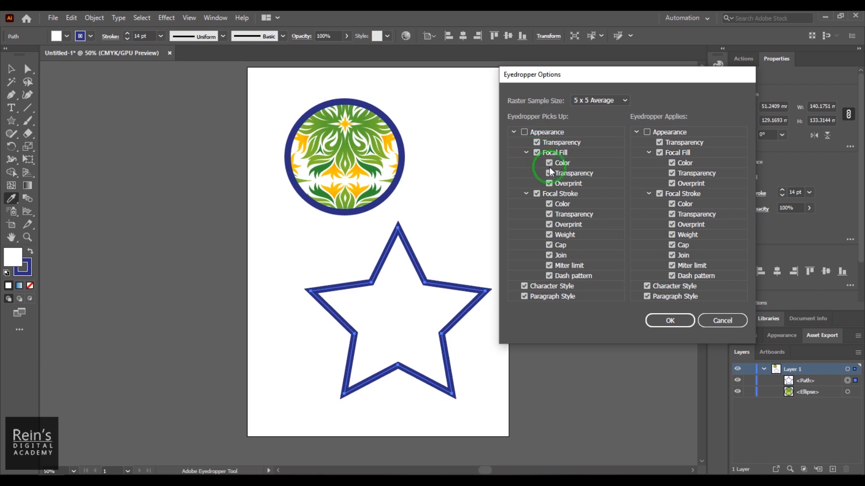
{"action": "left_click", "coordinate": [549, 163]}
Set the raster sample size back to Point Sample and confirm the Eyedropper Options
{"action": "left_click", "coordinate": [613, 101]}
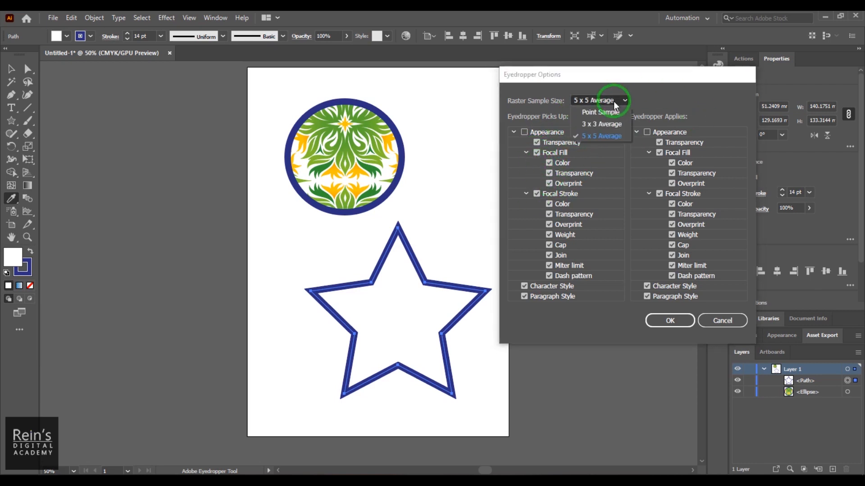
{"action": "left_click", "coordinate": [612, 112]}
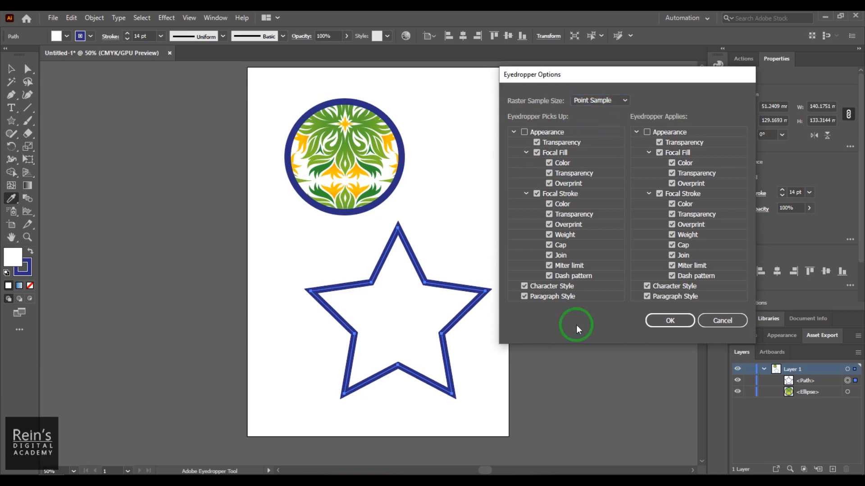
{"action": "left_click_drag", "start_coordinate": [644, 83], "coordinate": [600, 82]}
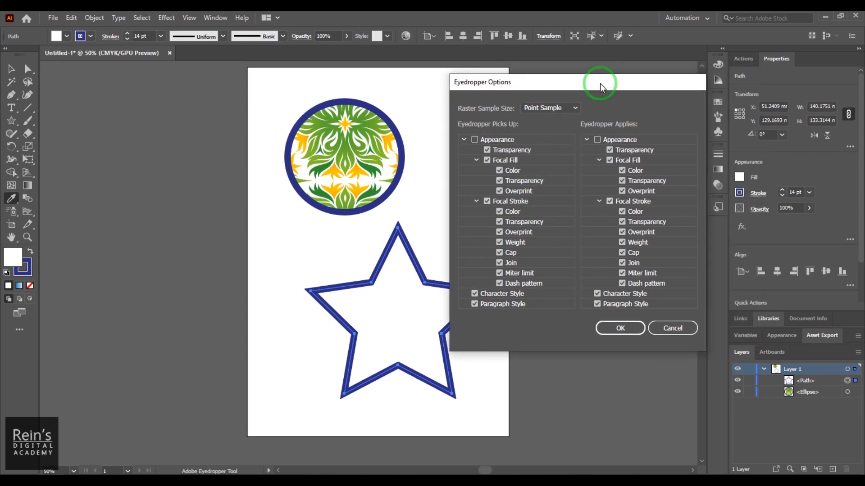
{"action": "left_click", "coordinate": [626, 321]}
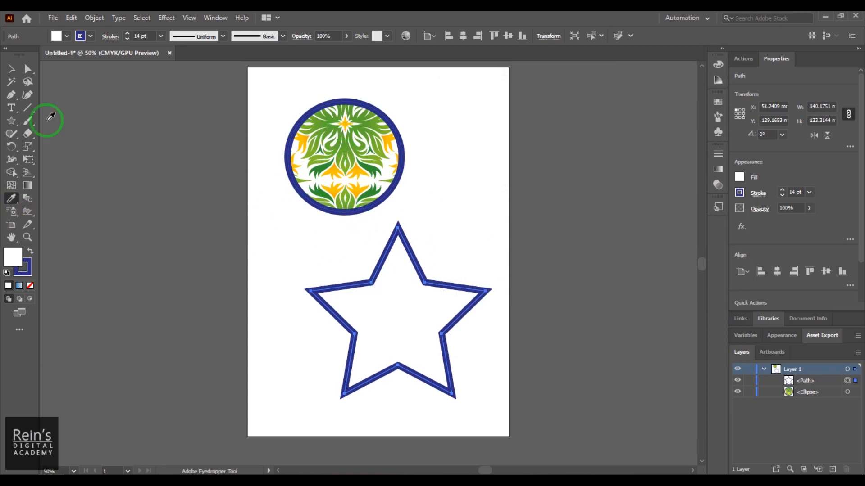
Delete both the pattern-filled circle and the star from the artboard
{"action": "left_click", "coordinate": [10, 69]}
{"action": "left_click_drag", "start_coordinate": [341, 166], "coordinate": [346, 191]}
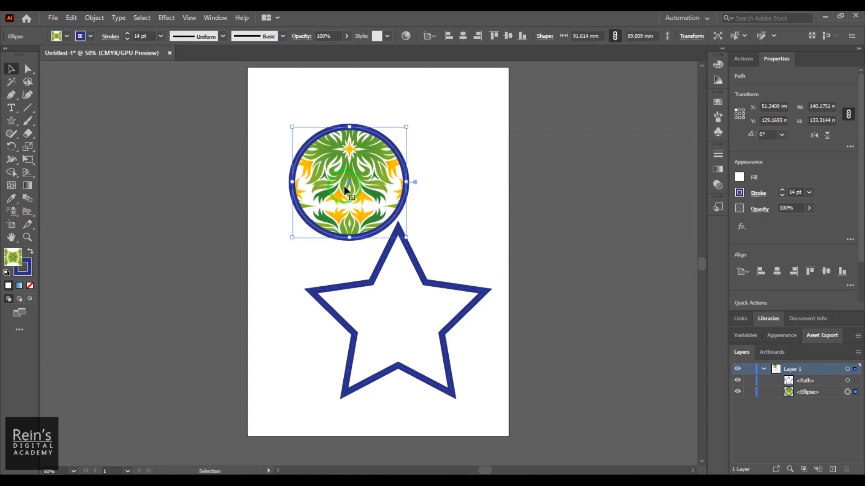
{"action": "key", "text": "Delete"}
{"action": "left_click", "coordinate": [407, 306]}
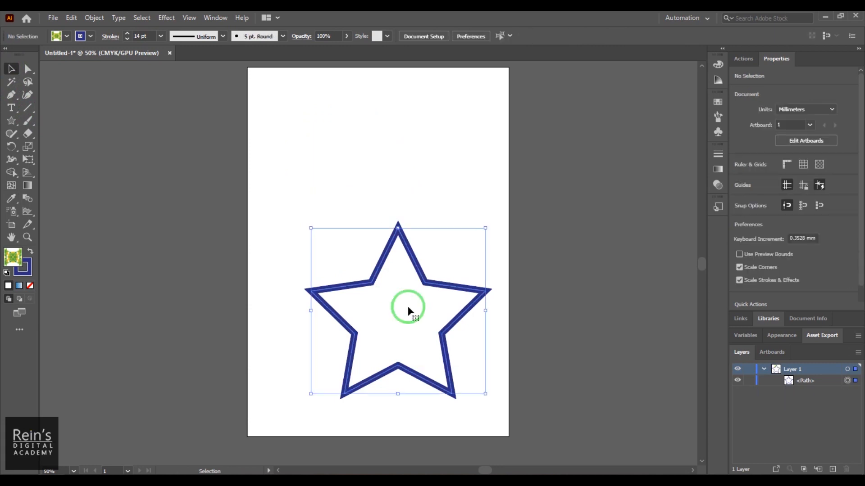
{"action": "key", "text": "Delete"}
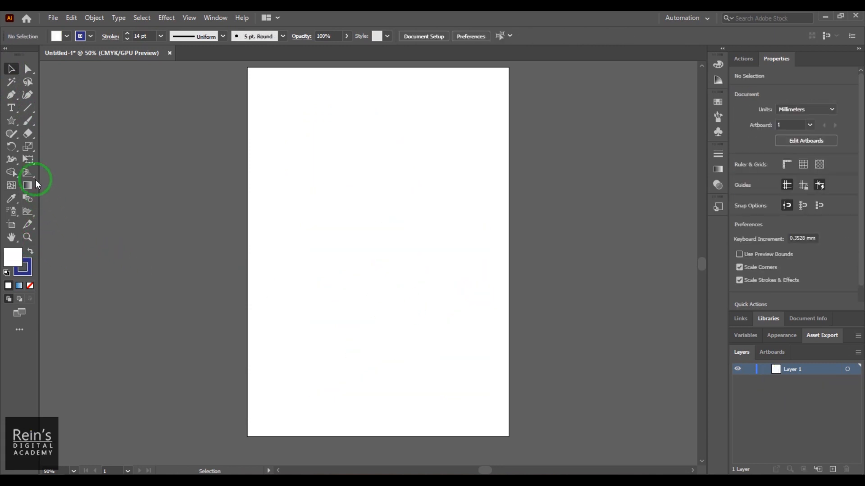
Create point text reading REINS near the top of the artboard
{"action": "left_click", "coordinate": [12, 108]}
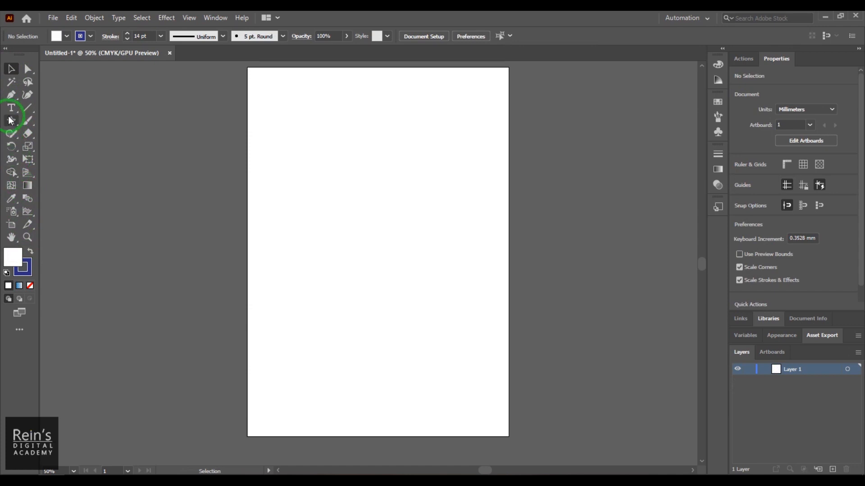
{"action": "left_click", "coordinate": [281, 117]}
{"action": "type", "text": "REINS"}
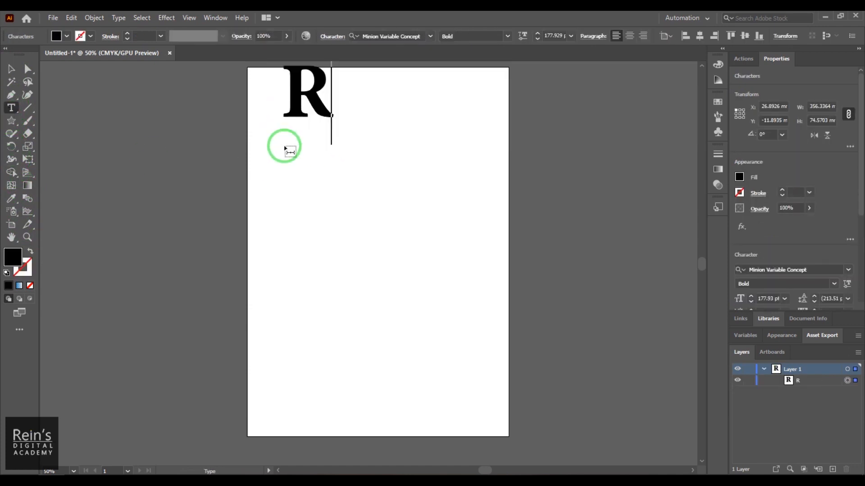
Move the REINS text down onto the artboard and set its font to Bernard MT Condensed
{"action": "left_click", "coordinate": [12, 69]}
{"action": "left_click_drag", "start_coordinate": [350, 116], "coordinate": [339, 148]}
{"action": "left_click", "coordinate": [789, 269]}
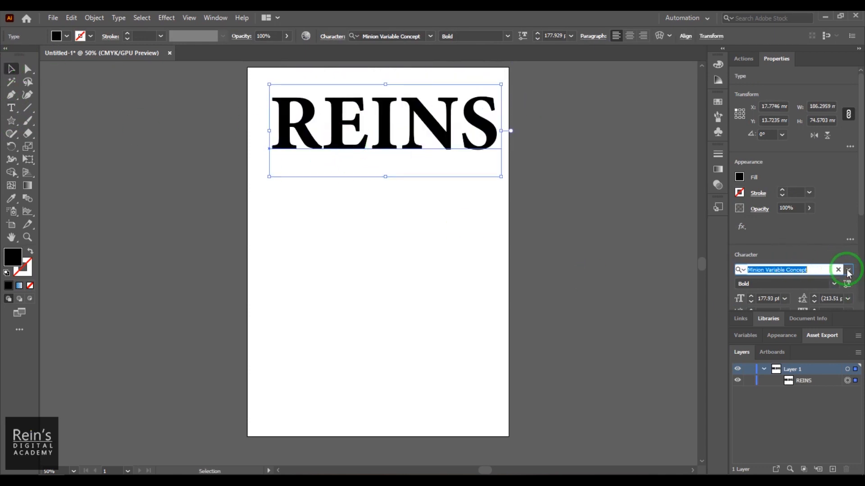
{"action": "left_click", "coordinate": [848, 270]}
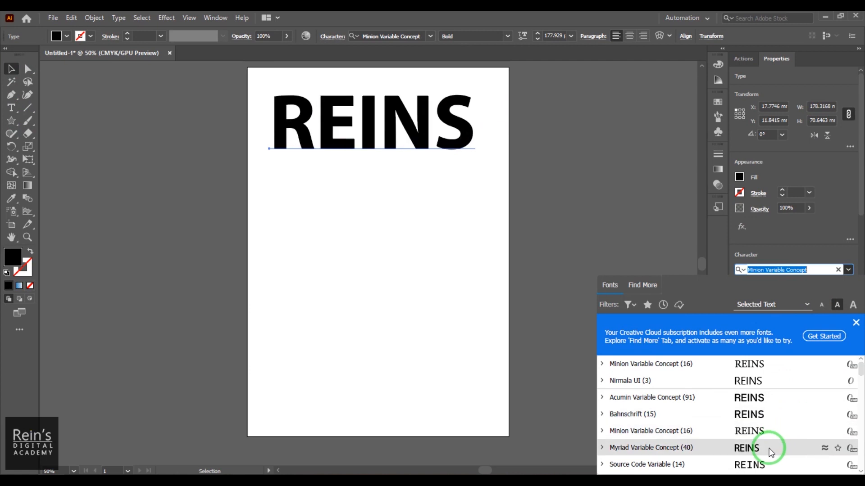
{"action": "scroll", "coordinate": [769, 447], "scroll_direction": "down", "scroll_amount": 5}
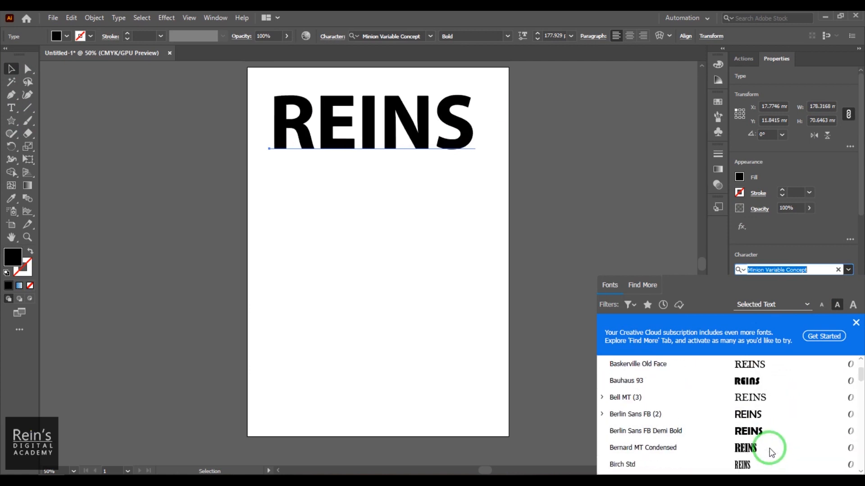
{"action": "left_click", "coordinate": [769, 447]}
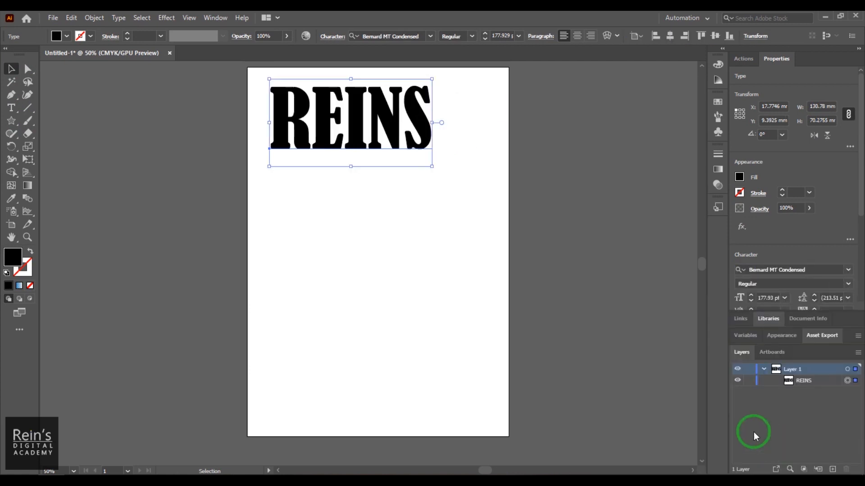
Fill the REINS text with yellow and give it a red stroke
{"action": "left_click", "coordinate": [65, 38]}
{"action": "left_click", "coordinate": [45, 54]}
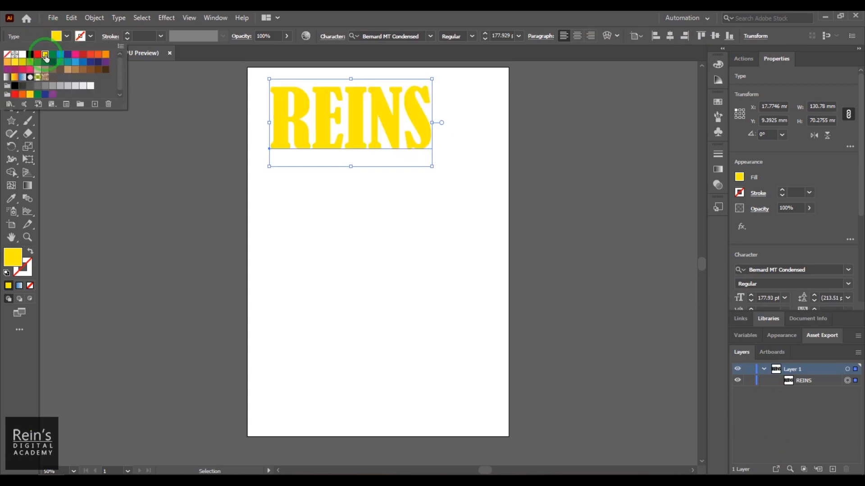
{"action": "left_click", "coordinate": [91, 36]}
{"action": "left_click", "coordinate": [91, 36]}
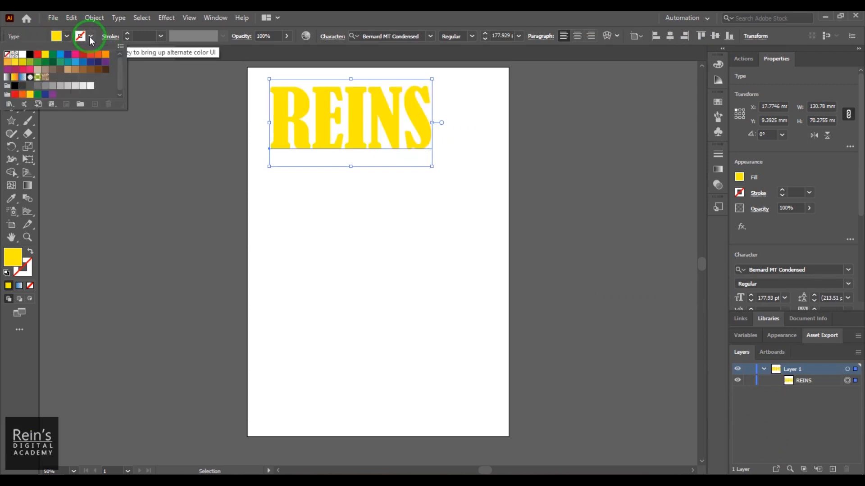
{"action": "left_click", "coordinate": [85, 58]}
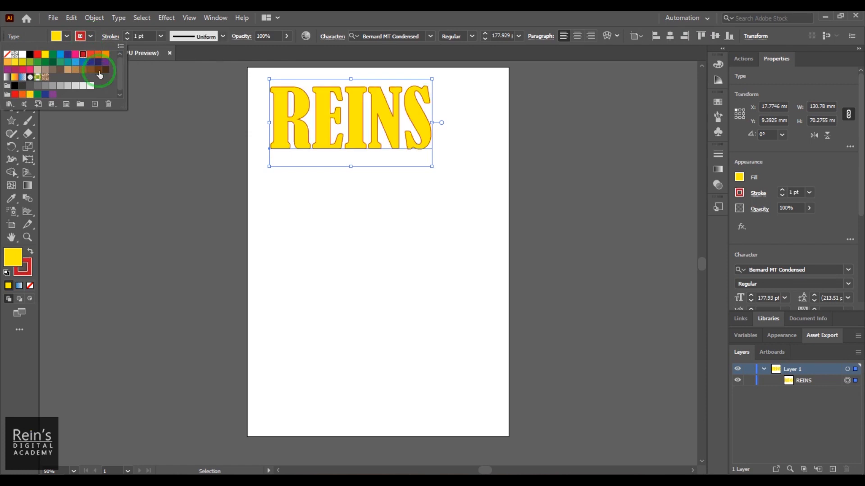
Set the REINS text's stroke weight to 6 pt
{"action": "double_click", "coordinate": [137, 36]}
{"action": "type", "text": "4"}
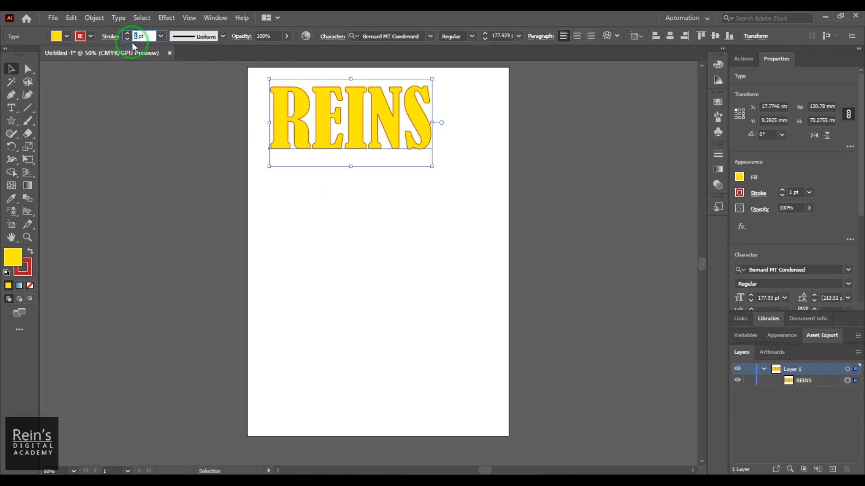
{"action": "key", "text": "Return"}
{"action": "type", "text": "6"}
{"action": "key", "text": "Return"}
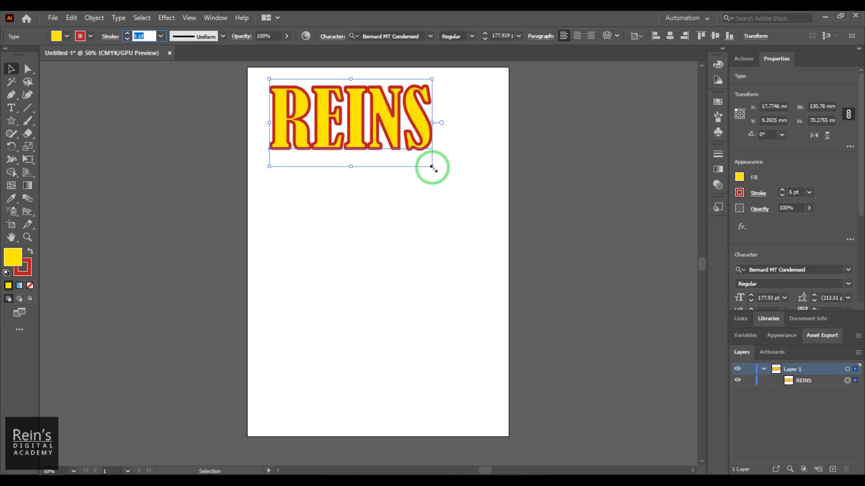
Scale the REINS text up to about 178 mm wide and deselect it
{"action": "left_click_drag", "start_coordinate": [431, 167], "coordinate": [490, 197]}
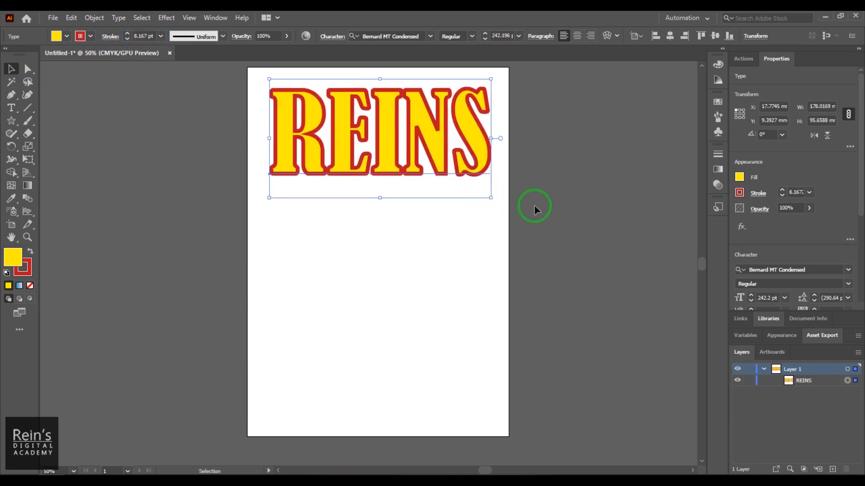
{"action": "left_click", "coordinate": [537, 206]}
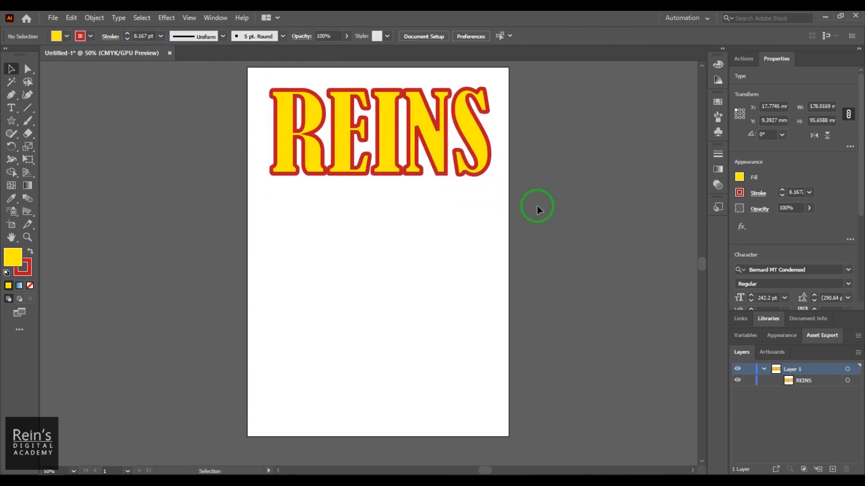
Add placeholder Lorem ipsum text mid-page and reduce its font size to about 110 pt
{"action": "left_click", "coordinate": [11, 108]}
{"action": "left_click", "coordinate": [270, 308]}
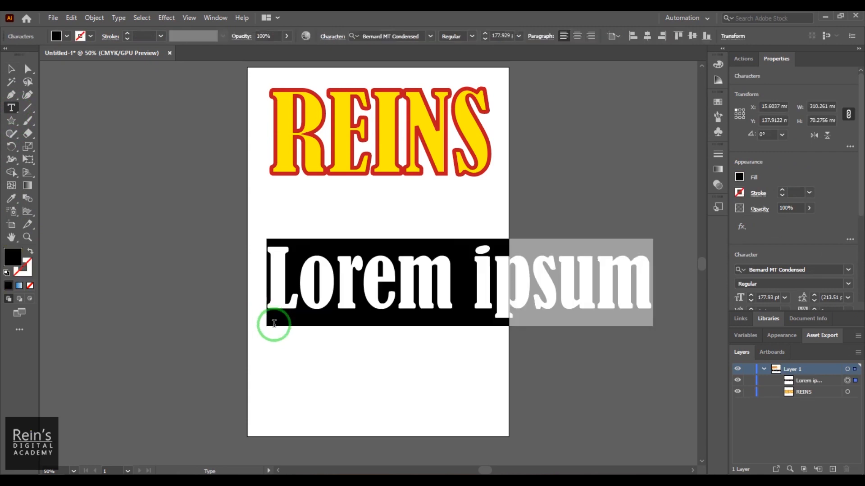
{"action": "key", "text": "ctrl+shift+comma"}
{"action": "key", "text": "ctrl+shift+comma"}
{"action": "key", "text": "ctrl+shift+comma"}
{"action": "key", "text": "ctrl+shift+comma"}
{"action": "key", "text": "ctrl+shift+comma"}
{"action": "key", "text": "ctrl+shift+comma"}
{"action": "key", "text": "ctrl+shift+comma"}
{"action": "key", "text": "ctrl+shift+comma"}
{"action": "key", "text": "ctrl+shift+comma"}
{"action": "key", "text": "ctrl+shift+comma"}
{"action": "key", "text": "ctrl+shift+comma"}
{"action": "key", "text": "ctrl+shift+comma"}
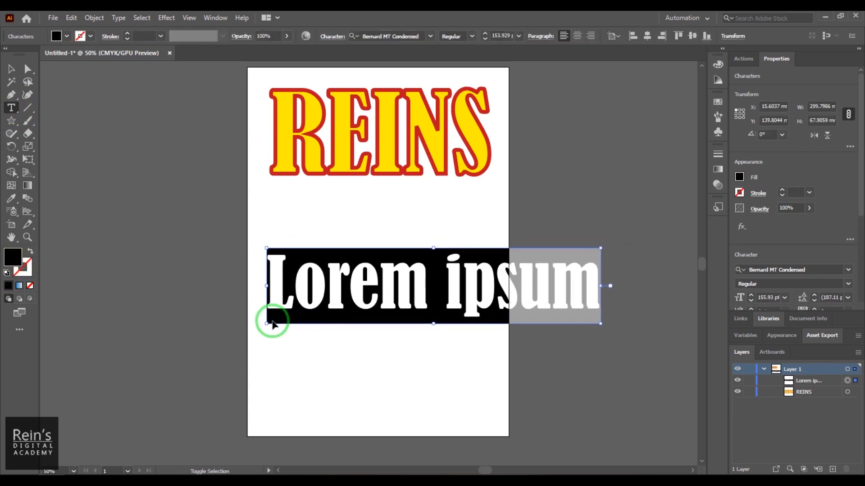
{"action": "key", "text": "ctrl+shift+comma"}
{"action": "key", "text": "ctrl+shift+comma"}
{"action": "key", "text": "ctrl+shift+comma"}
{"action": "key", "text": "ctrl+shift+comma"}
{"action": "key", "text": "ctrl+shift+comma"}
{"action": "key", "text": "ctrl+shift+comma"}
{"action": "key", "text": "ctrl+shift+comma"}
{"action": "key", "text": "ctrl+shift+comma"}
{"action": "key", "text": "ctrl+shift+comma"}
{"action": "key", "text": "ctrl+shift+comma"}
{"action": "key", "text": "ctrl+shift+comma"}
{"action": "key", "text": "ctrl+shift+comma"}
{"action": "key", "text": "ctrl+shift+comma"}
{"action": "key", "text": "ctrl+shift+comma"}
{"action": "key", "text": "ctrl+shift+comma"}
{"action": "key", "text": "ctrl+shift+comma"}
{"action": "key", "text": "ctrl+shift+comma"}
{"action": "key", "text": "ctrl+shift+comma"}
{"action": "key", "text": "ctrl+shift+comma"}
{"action": "key", "text": "ctrl+shift+comma"}
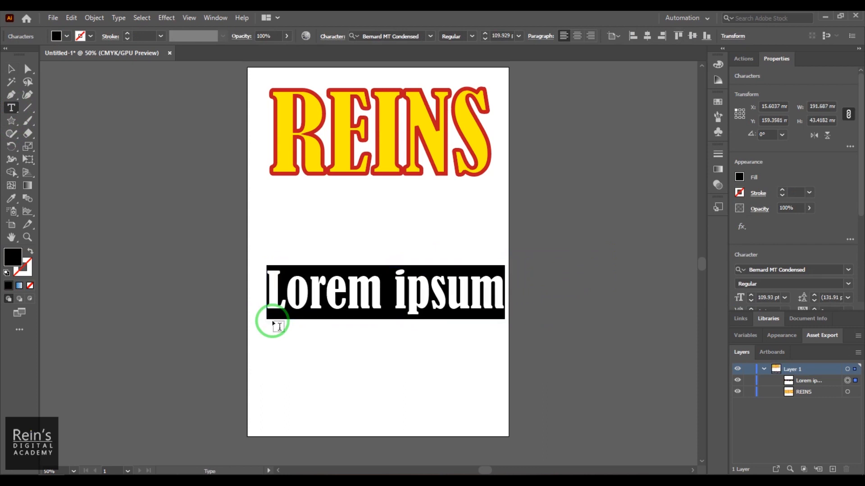
Change the Lorem ipsum font to Nirmala UI and move the text to the artboard's left edge
{"action": "left_click", "coordinate": [844, 268]}
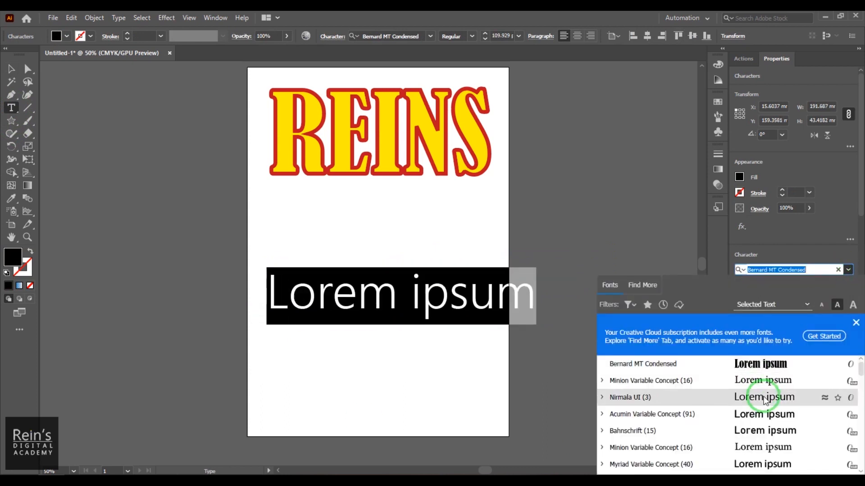
{"action": "left_click", "coordinate": [772, 394]}
{"action": "left_click", "coordinate": [11, 69]}
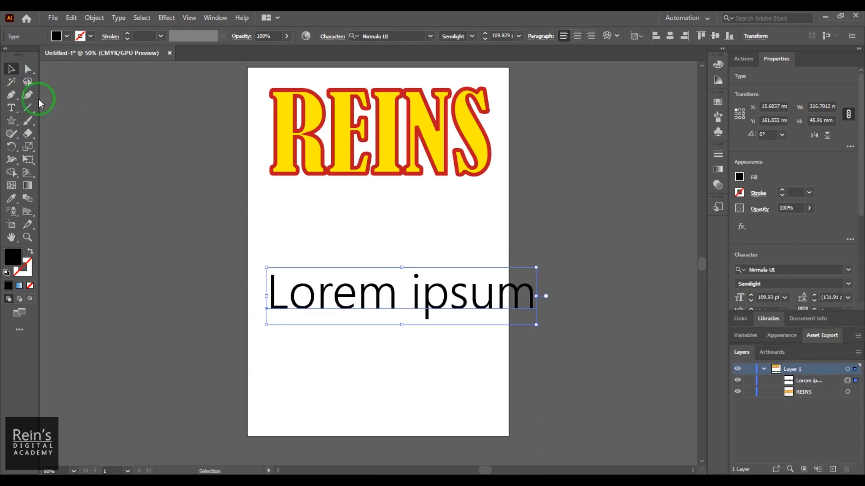
{"action": "left_click_drag", "start_coordinate": [303, 307], "coordinate": [284, 308]}
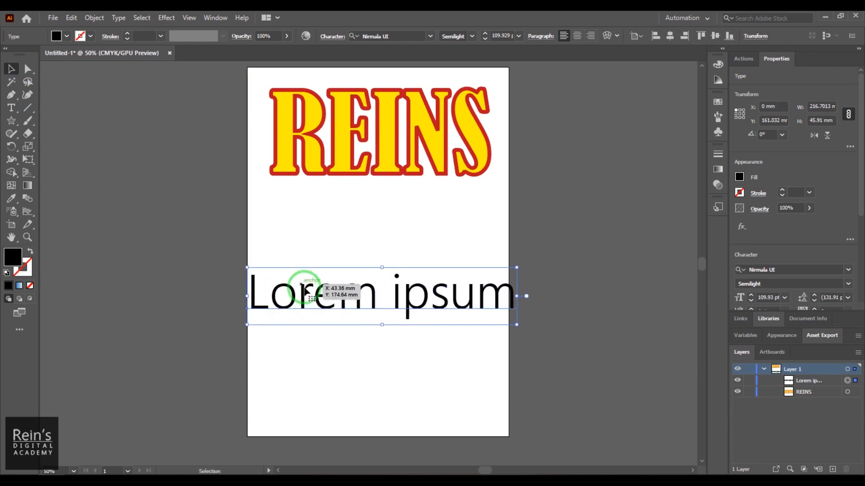
Sample the REINS text with the Eyedropper to apply its font, fill and stroke to Lorem ipsum
{"action": "left_click", "coordinate": [12, 199]}
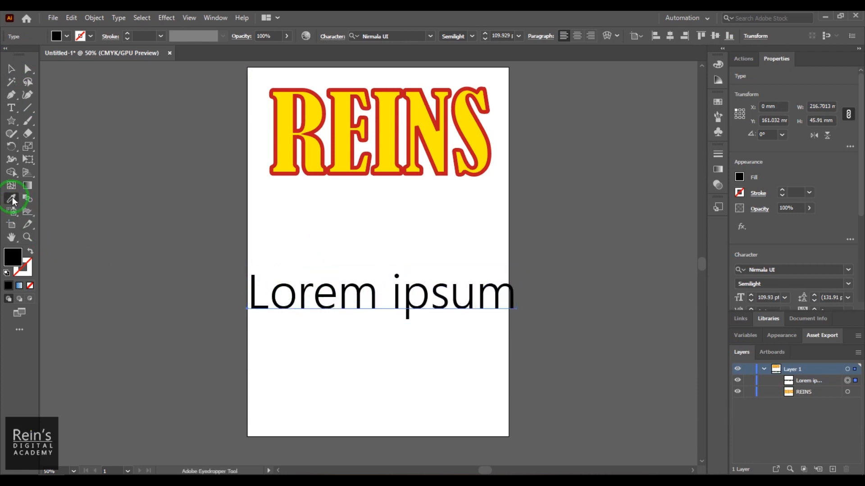
{"action": "left_click", "coordinate": [310, 152]}
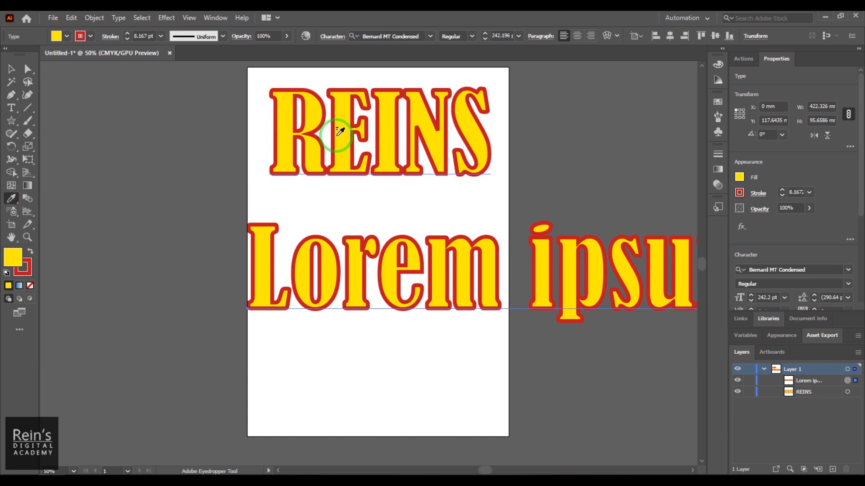
{"action": "left_click", "coordinate": [11, 68]}
Move the Lorem ipsum text and scale it down to about 175 mm wide just beneath REINS
{"action": "left_click", "coordinate": [356, 239]}
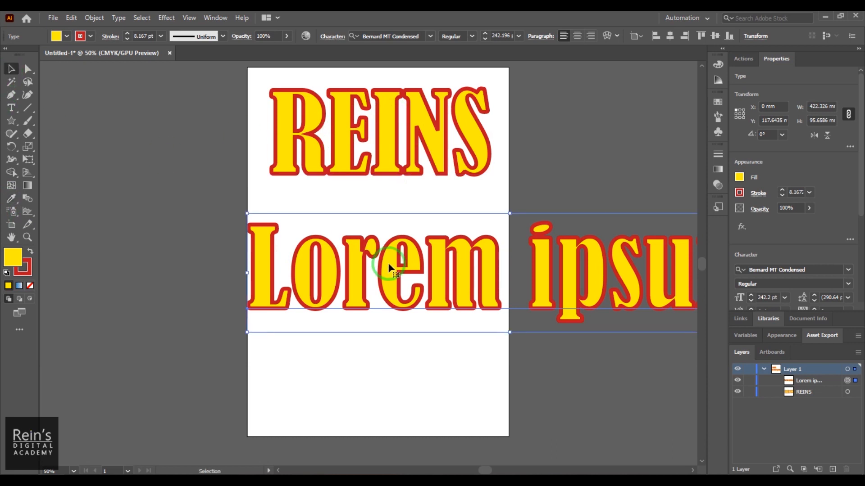
{"action": "left_click_drag", "start_coordinate": [385, 272], "coordinate": [229, 272]}
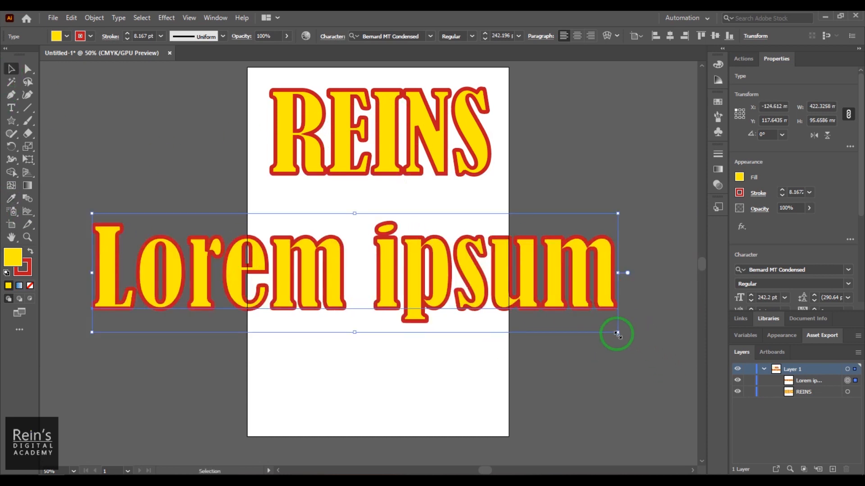
{"action": "left_click_drag", "start_coordinate": [617, 334], "coordinate": [490, 231]}
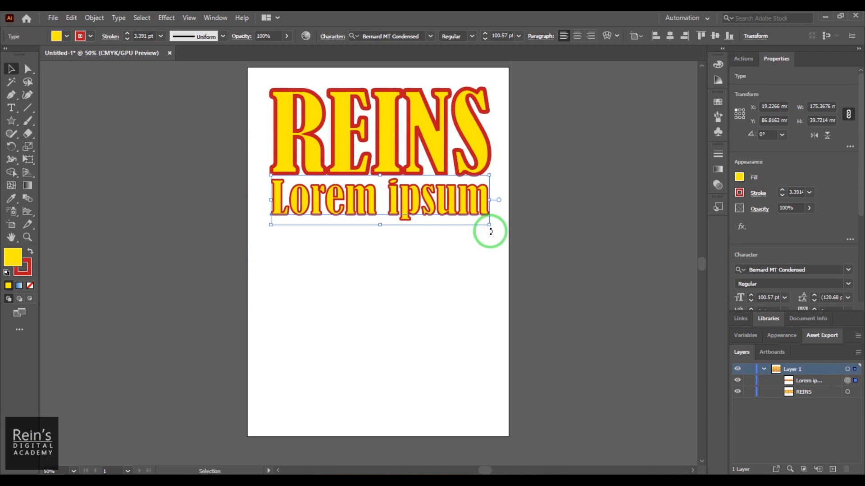